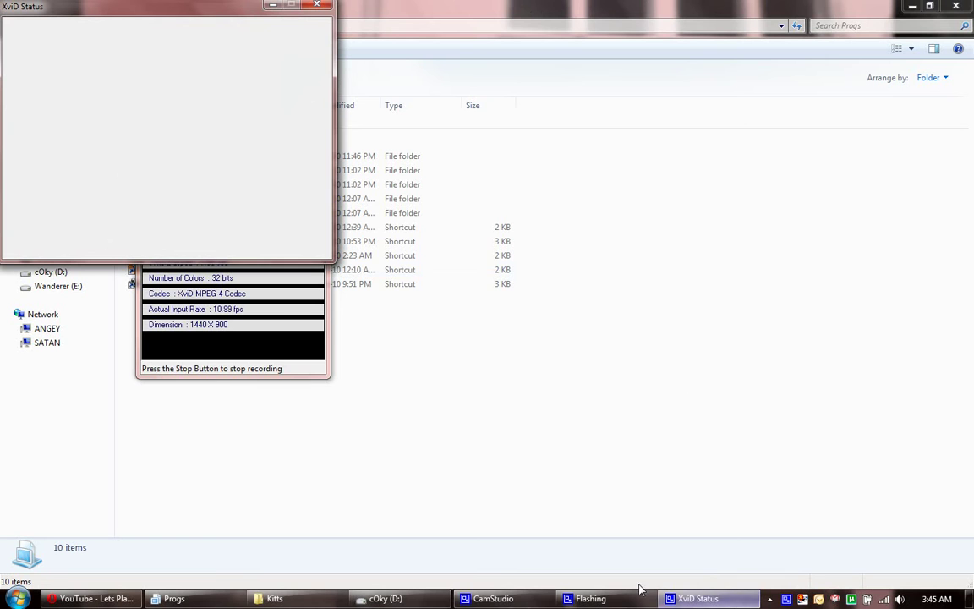
Step: Hide XviD Status and cOky (D:), move CamStudio right of Progs, and open the Record folder
click(487, 598)
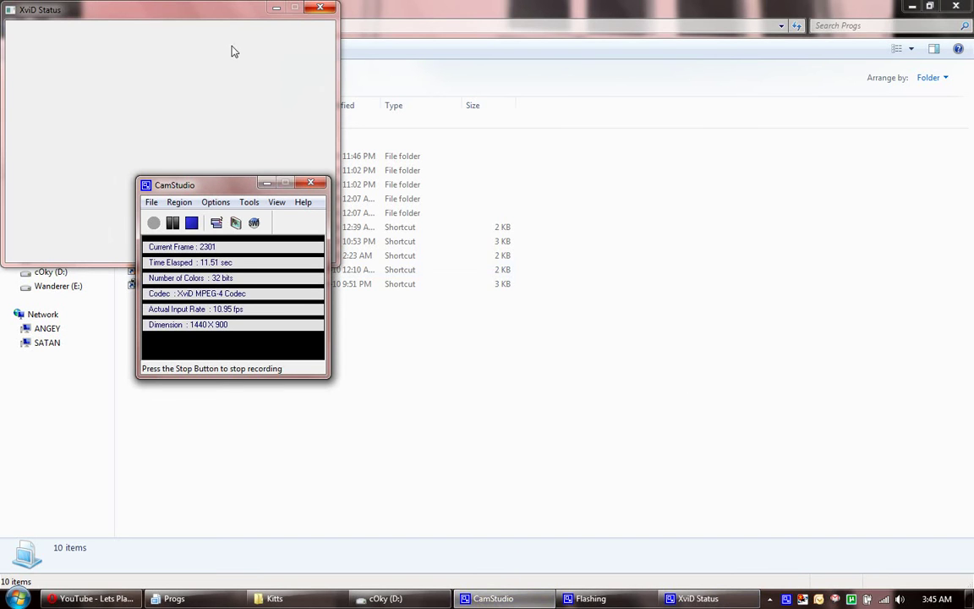
click(276, 9)
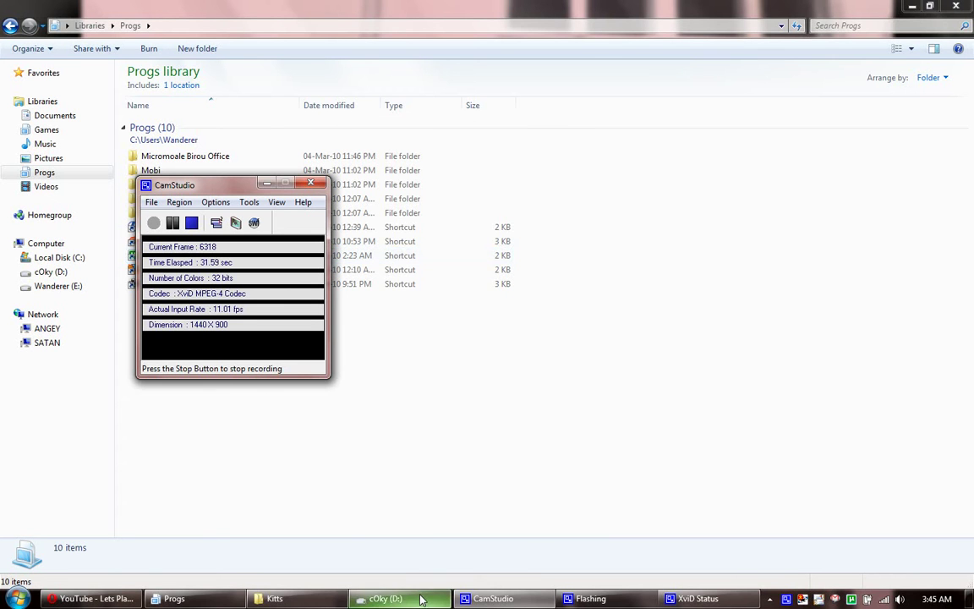
click(385, 599)
click(385, 599)
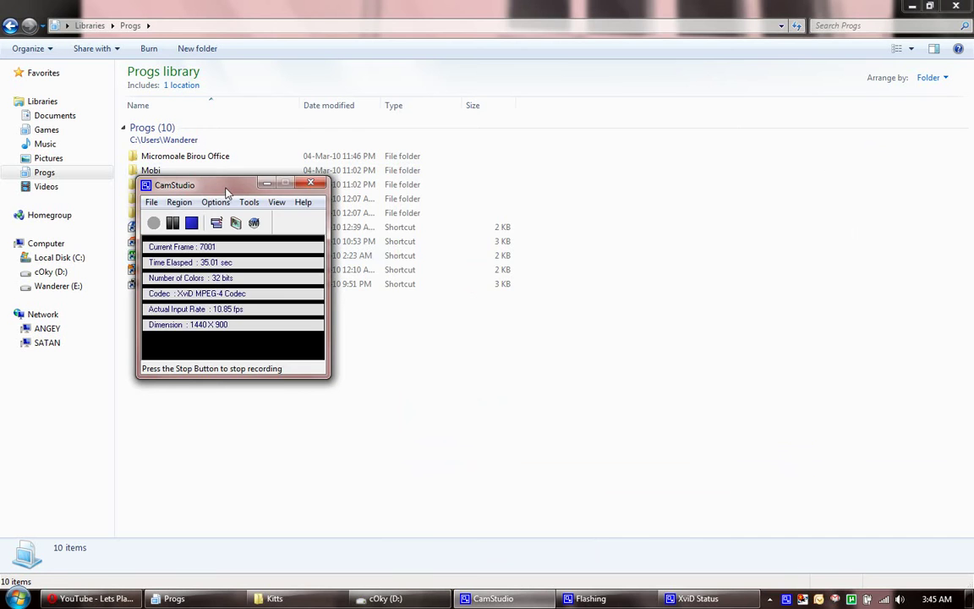
drag(221, 185, 540, 225)
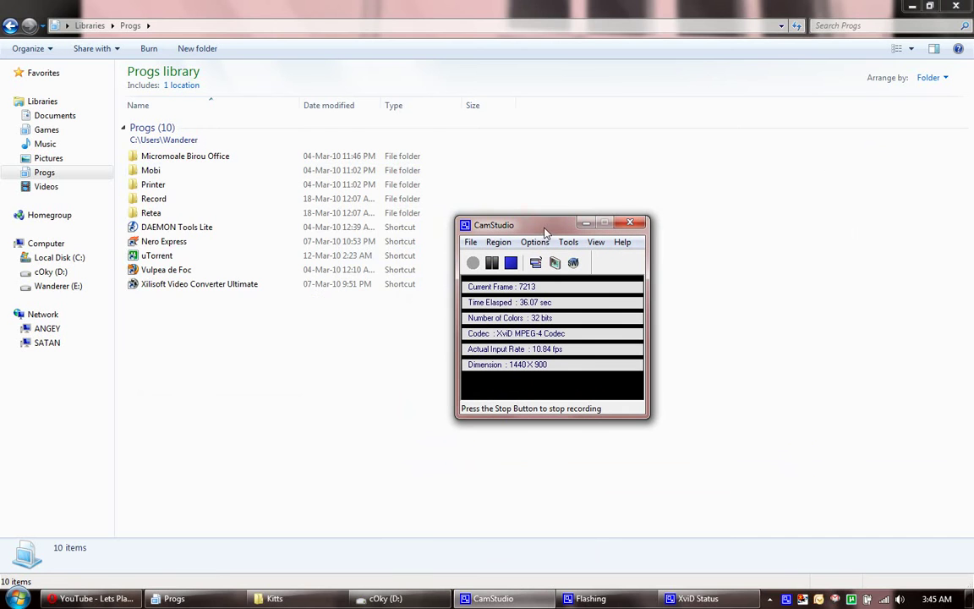
double_click(153, 197)
Step: Launch a second CamStudio instance and dismiss both shortcut warning notes
double_click(161, 139)
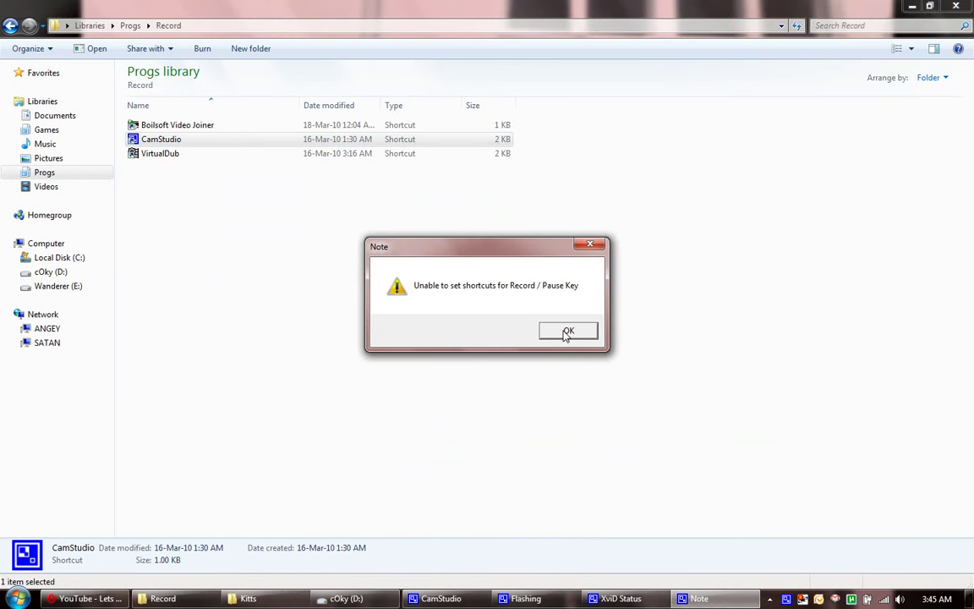
click(568, 330)
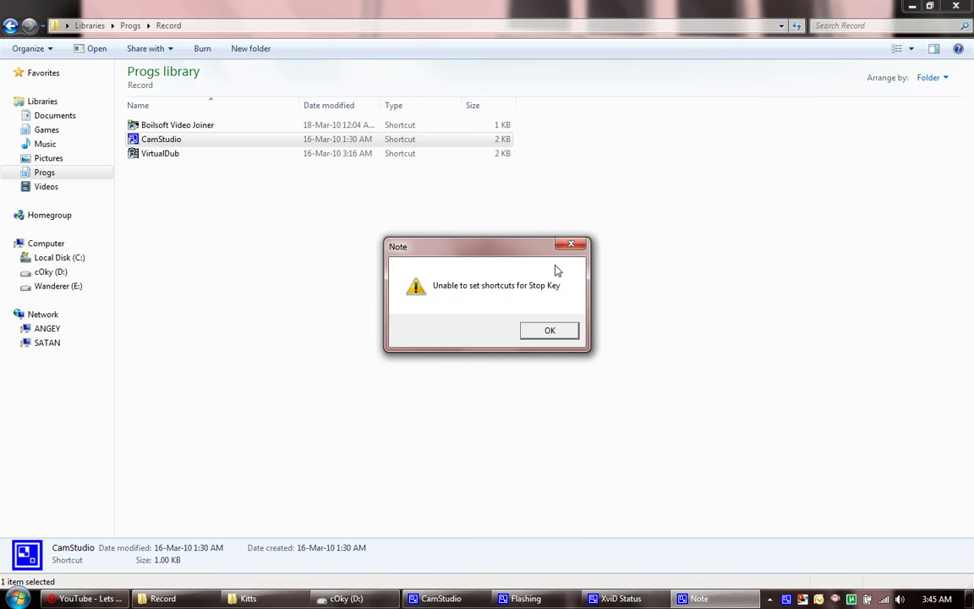
click(550, 330)
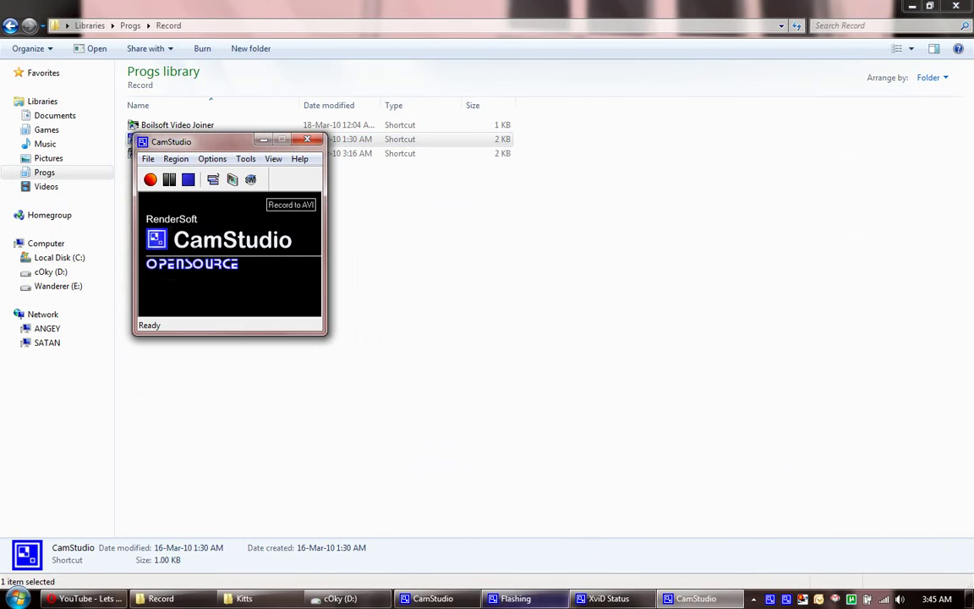
Step: Bring the recording window forward, hide XviD Status, and open the second instance's Options list
click(427, 599)
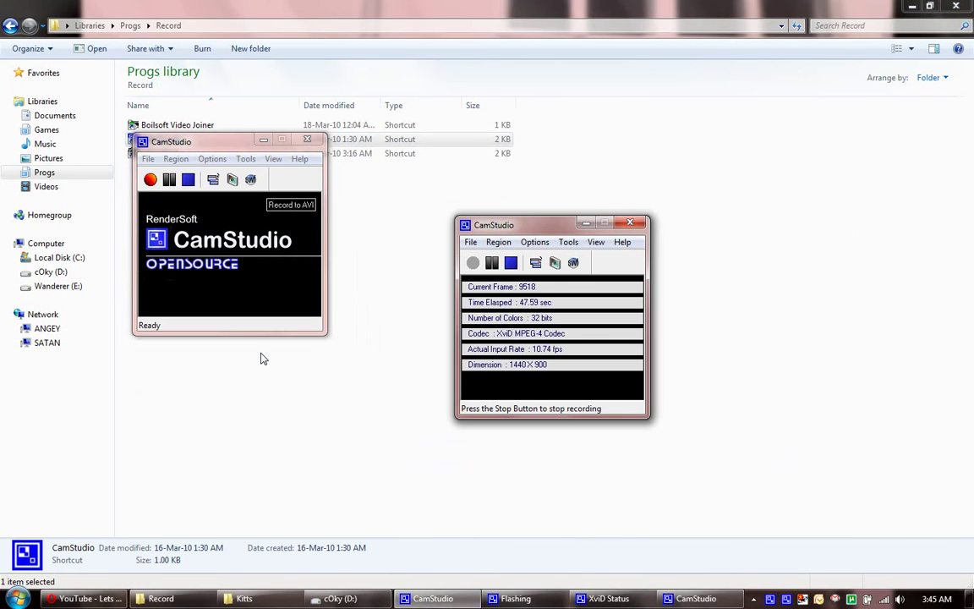
click(609, 599)
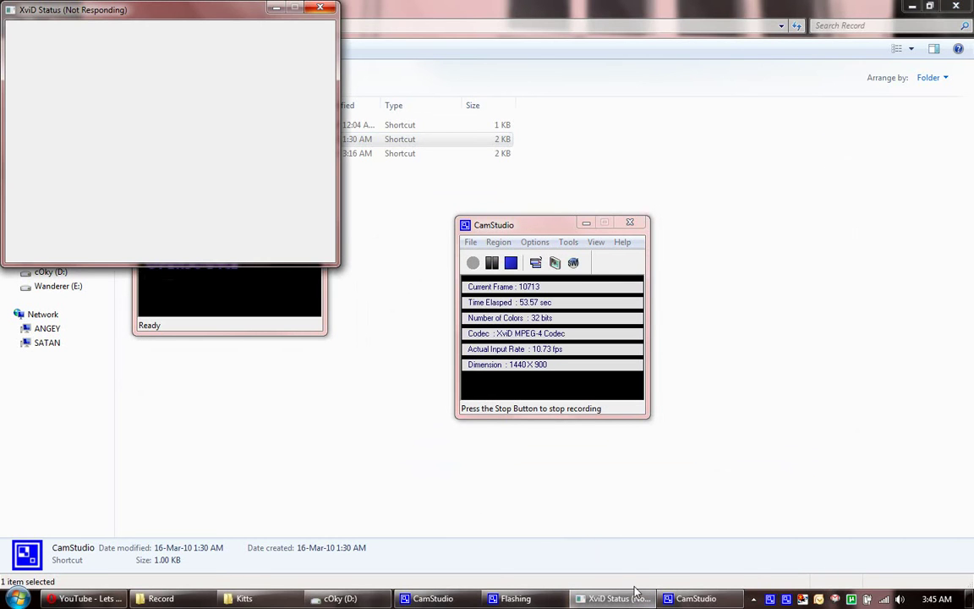
click(617, 598)
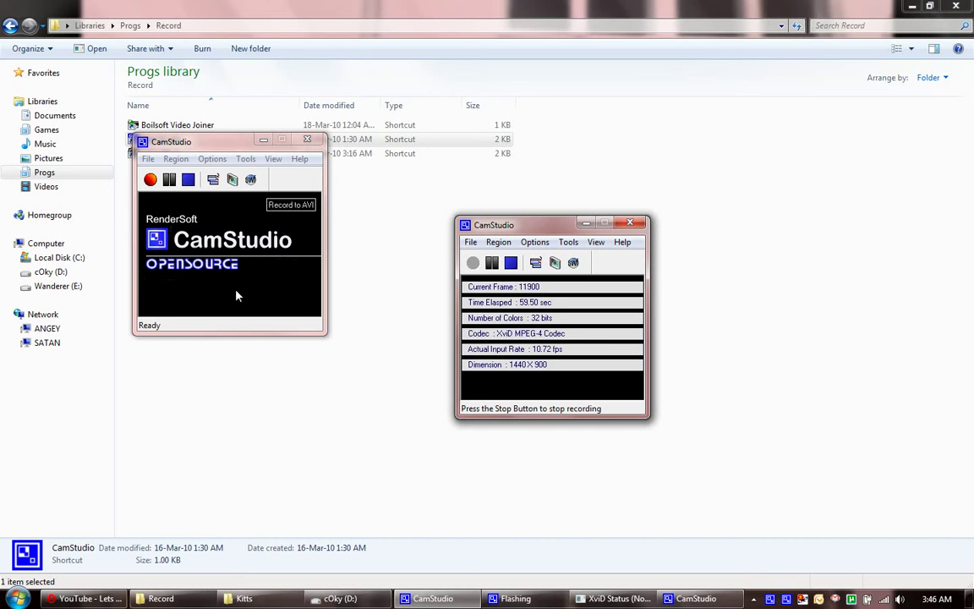
click(212, 159)
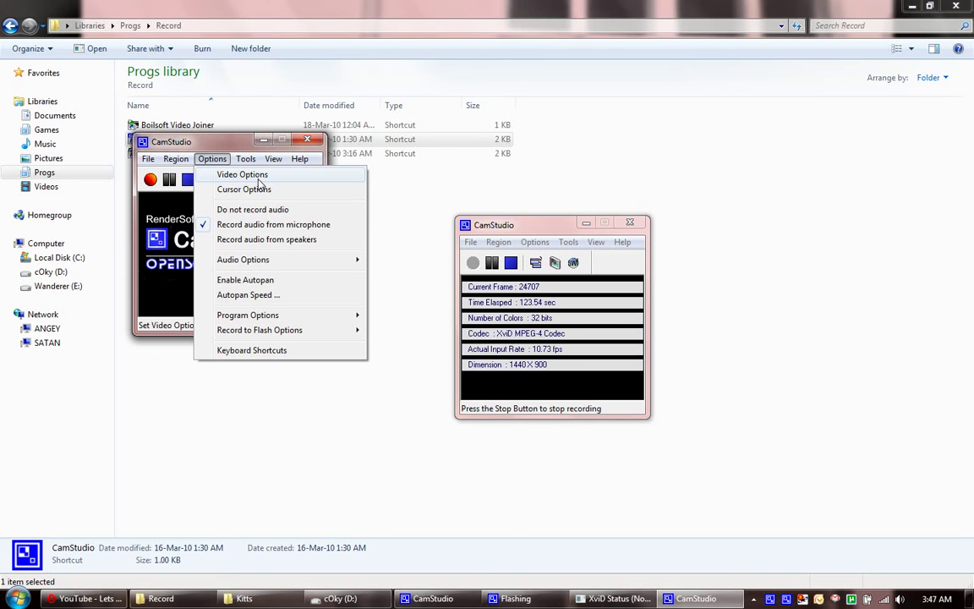
Step: Open and close the second instance's Video Options, then close that second CamStudio instance
click(258, 178)
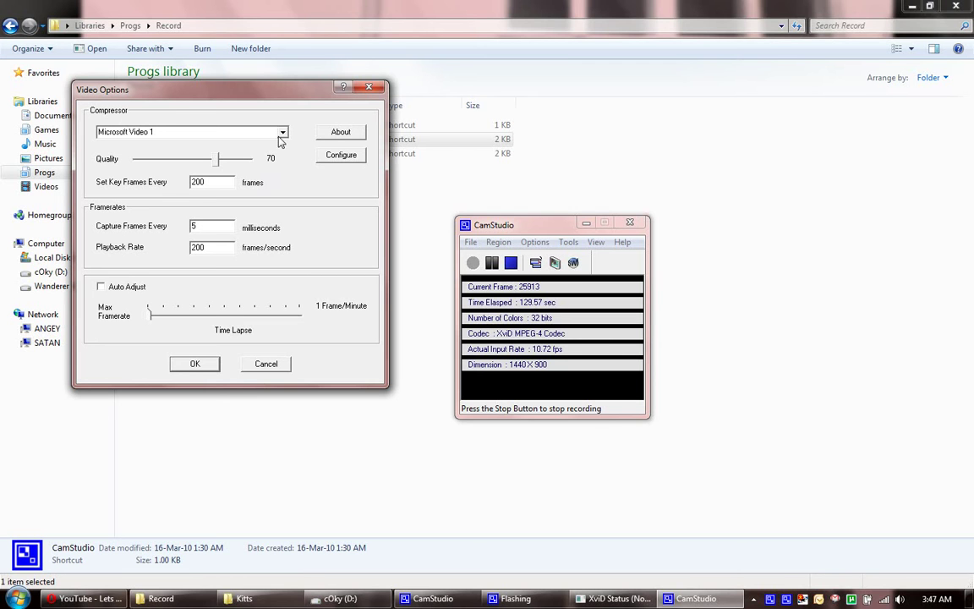
click(368, 86)
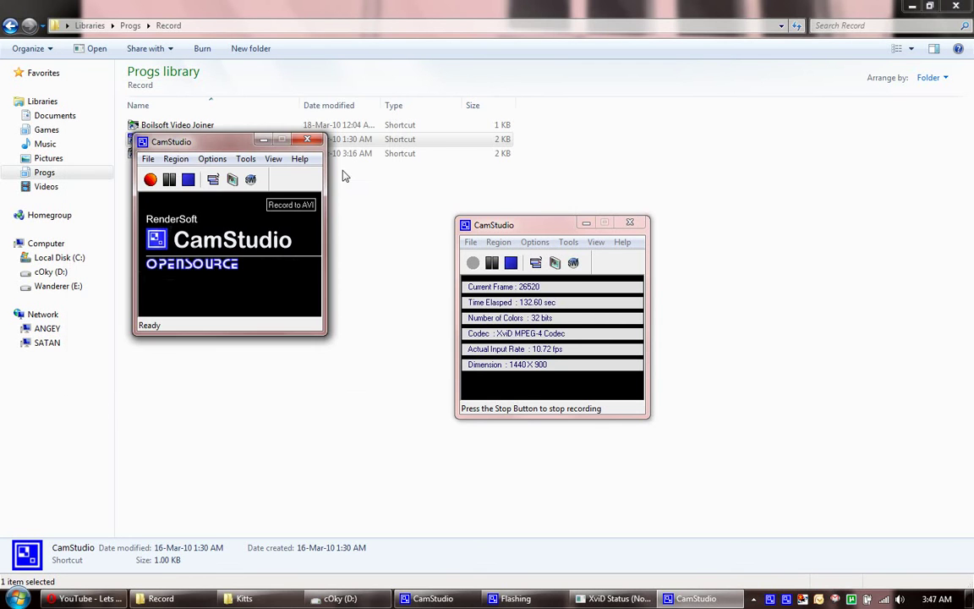
click(307, 139)
Step: Set the recording instance's Video Options to XviD MPEG-4 Codec at quality 85, checking its configuration
click(534, 242)
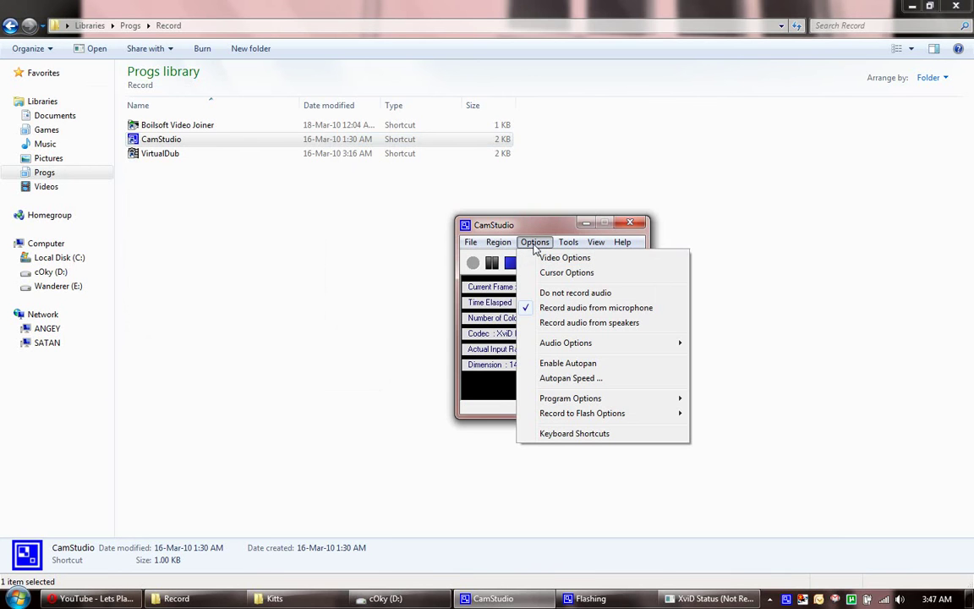
click(554, 257)
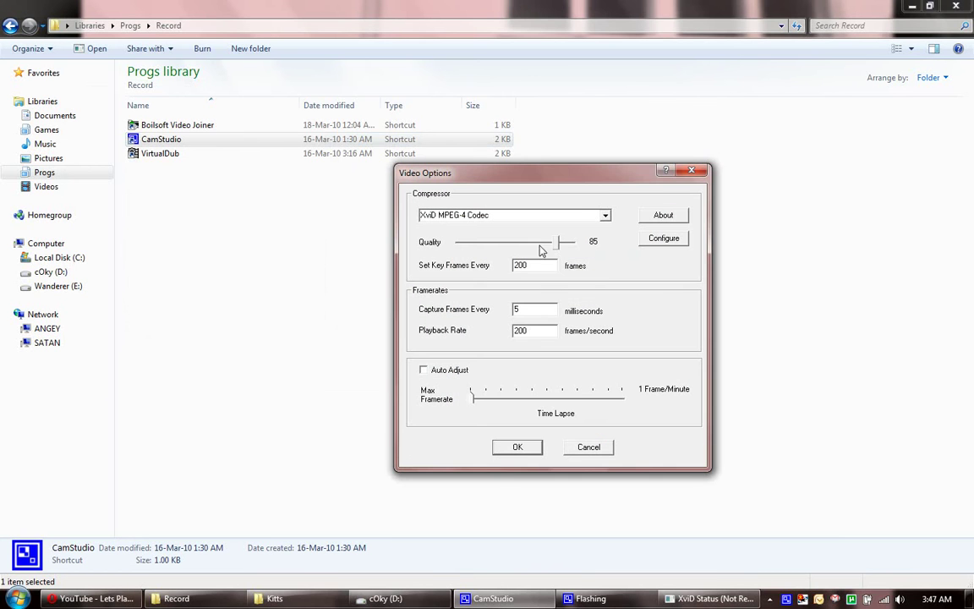
mouse_move(523, 180)
mouse_down()
mouse_move(209, 125)
mouse_move(258, 116)
mouse_up()
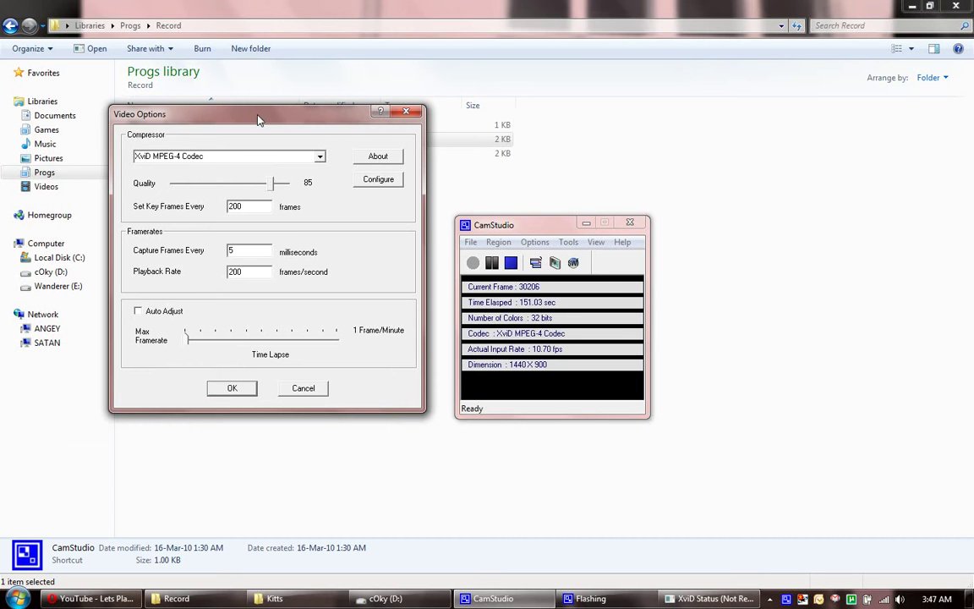
mouse_move(258, 118)
mouse_down()
mouse_move(525, 135)
mouse_move(592, 114)
mouse_move(307, 194)
mouse_move(466, 116)
mouse_move(647, 106)
mouse_move(283, 244)
mouse_move(437, 170)
mouse_move(252, 105)
mouse_move(260, 117)
mouse_up()
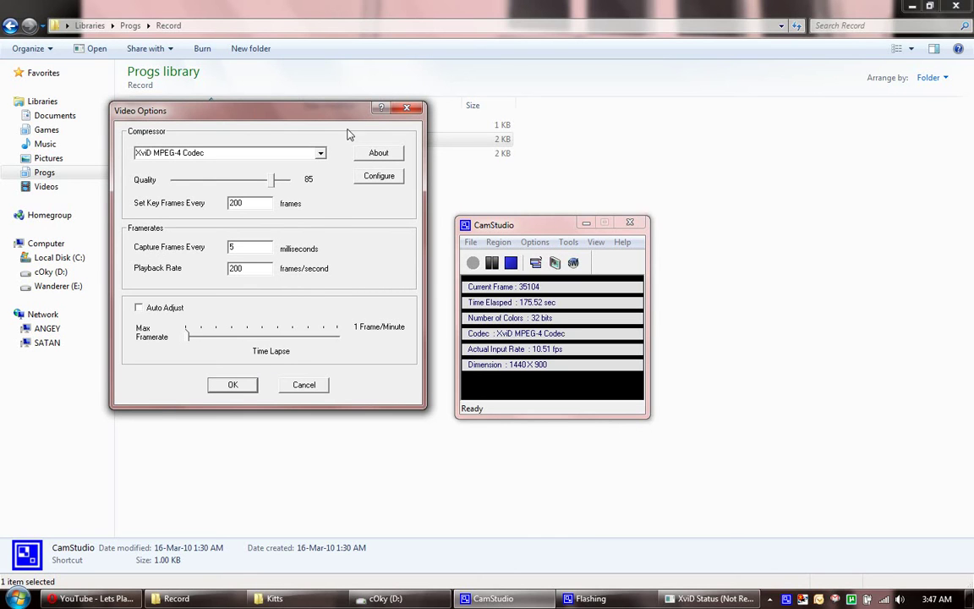
click(379, 176)
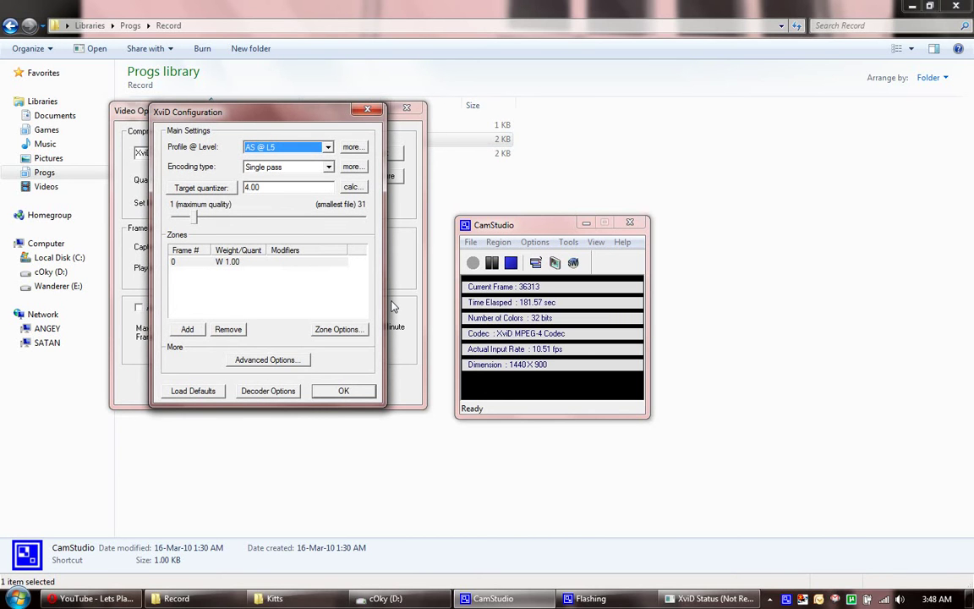
click(343, 392)
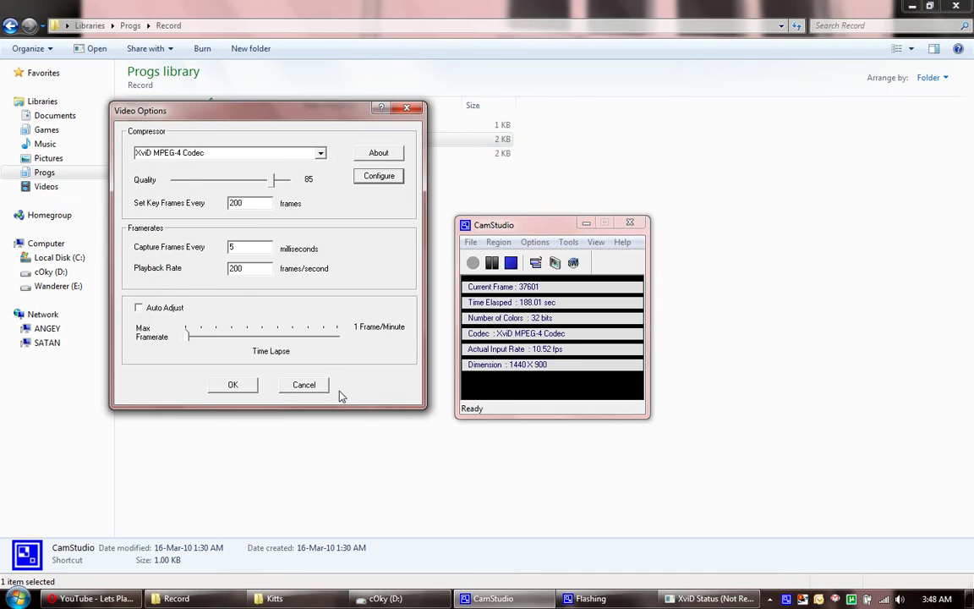
Step: Reopen and close the XviD configuration, then close Video Options with XviD MPEG-4 Codec kept
click(378, 176)
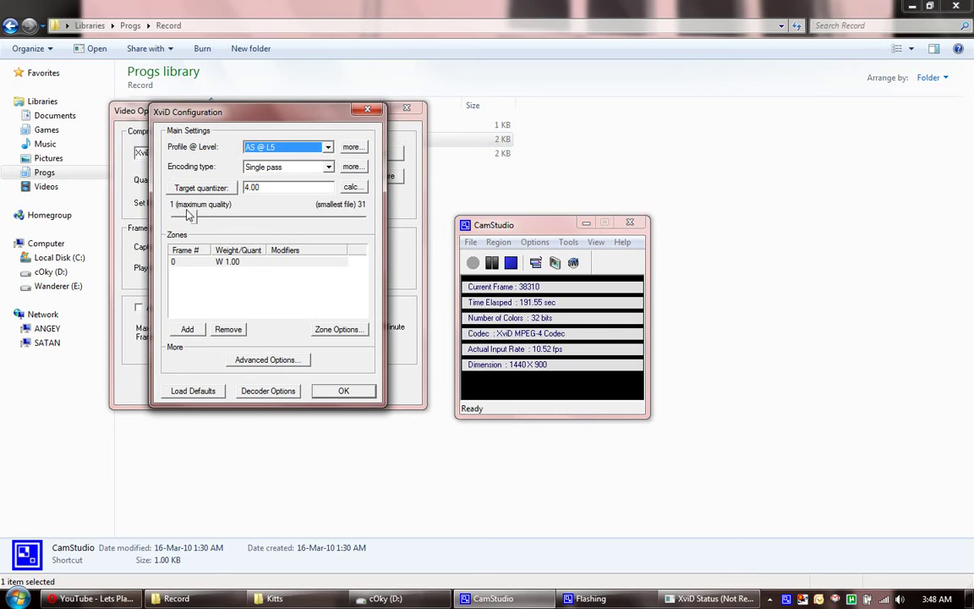
click(343, 390)
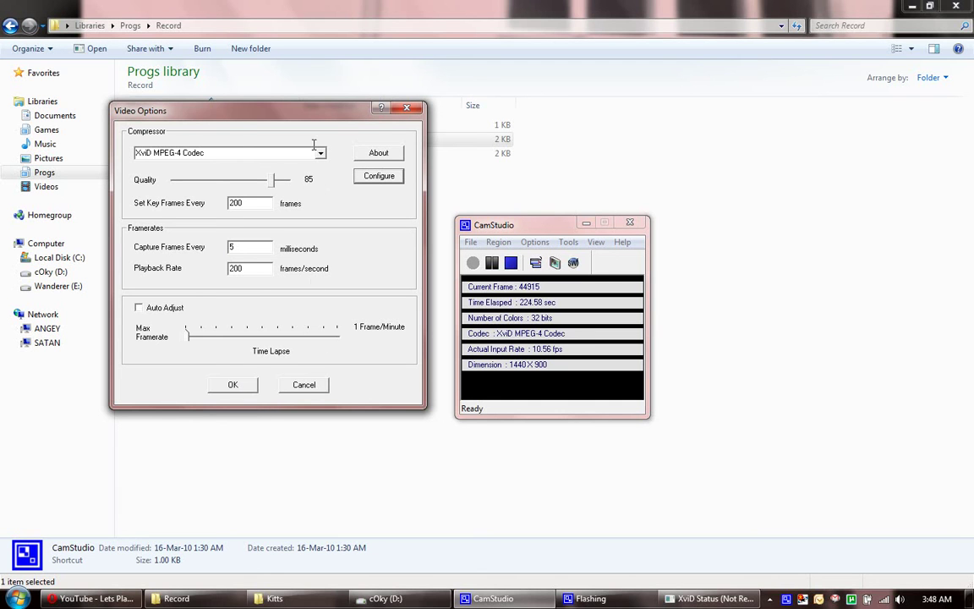
click(406, 108)
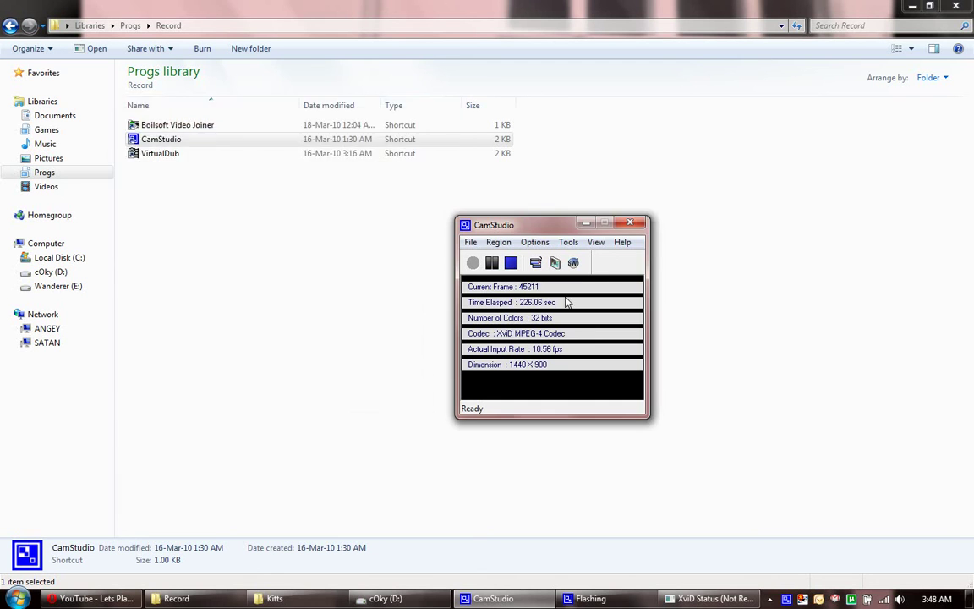
click(534, 242)
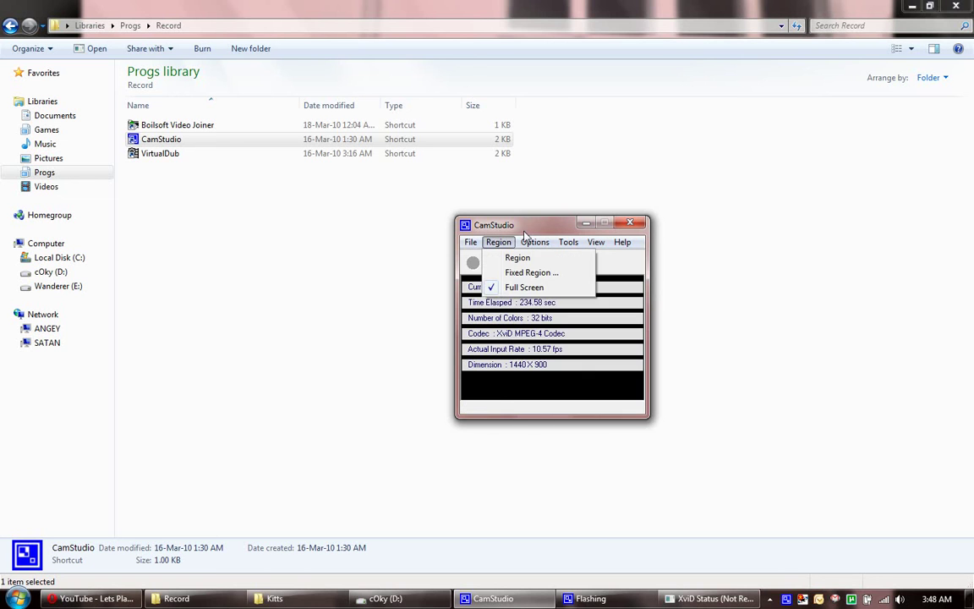
click(548, 259)
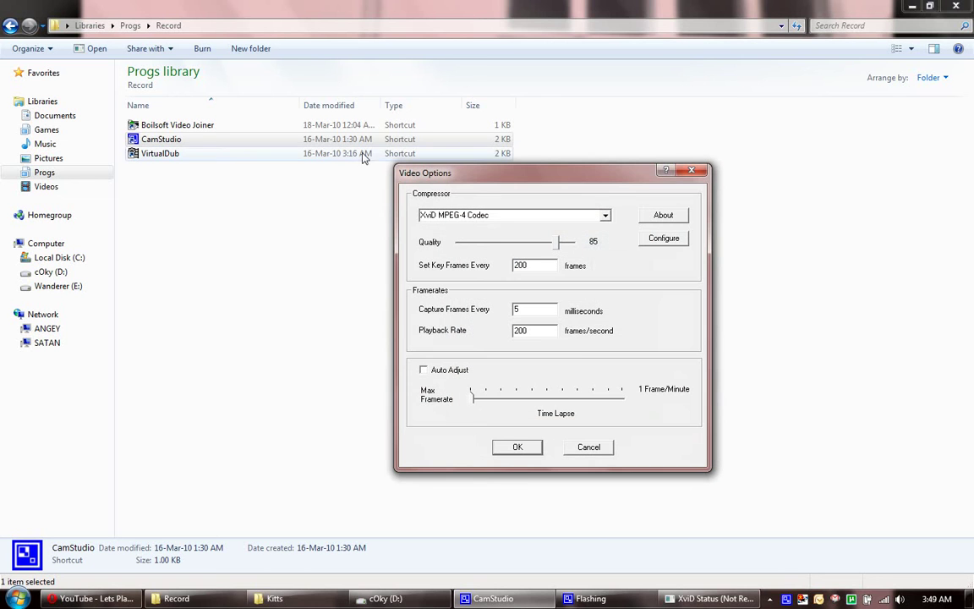
key(Escape)
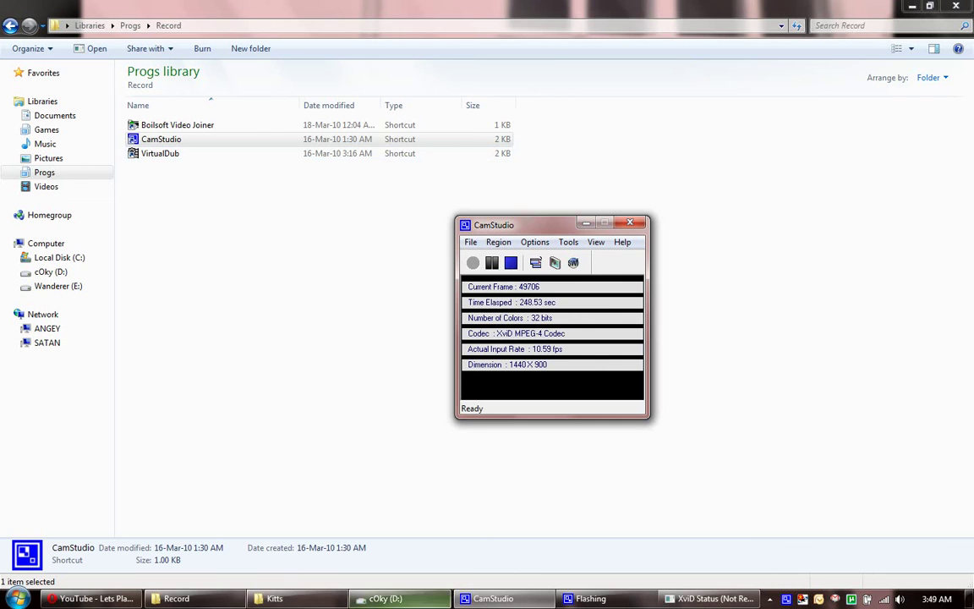
mouse_move(385, 599)
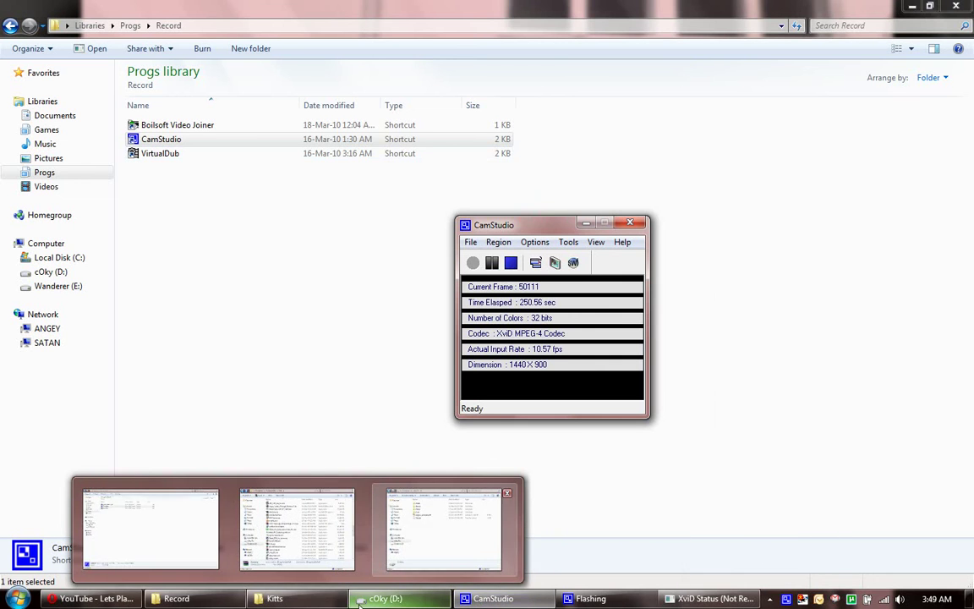
click(385, 599)
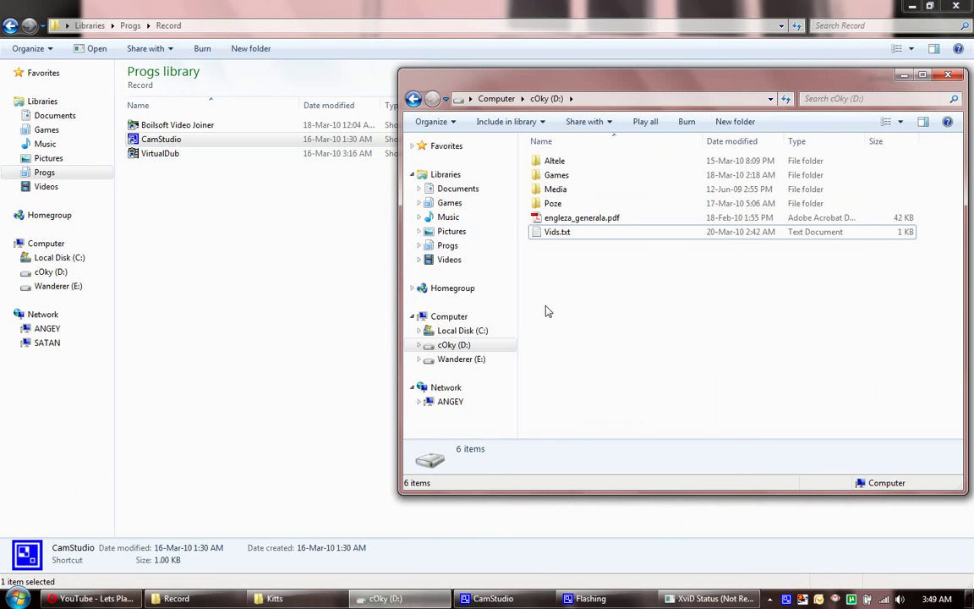
click(411, 599)
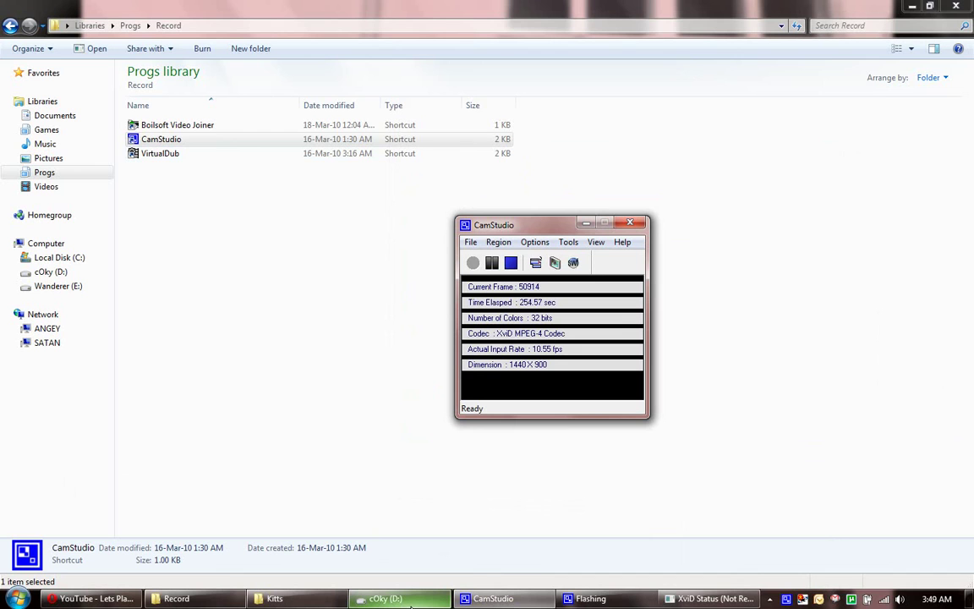